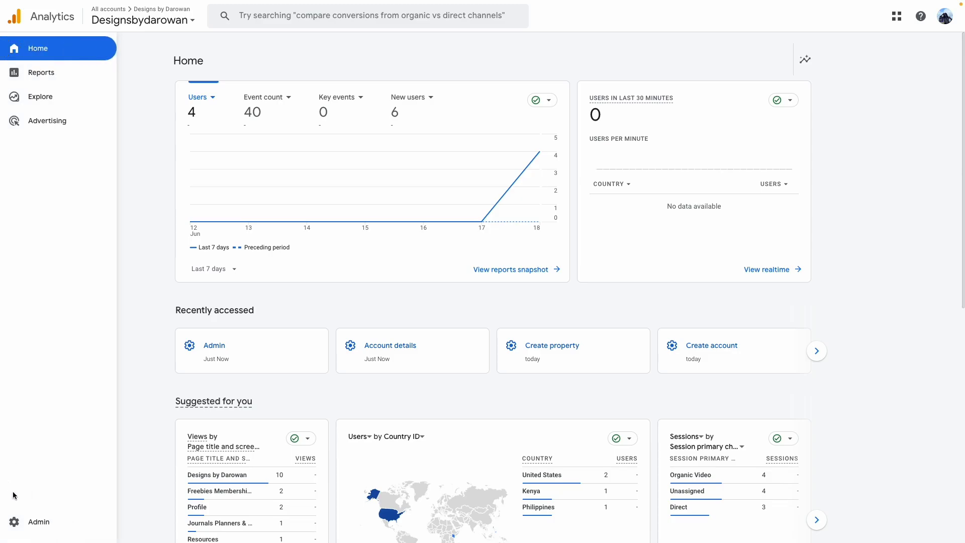
# - Create the JPS Digital Pages property as a Small Shopping business aiming for baseline reports
pyautogui.click(45, 528)
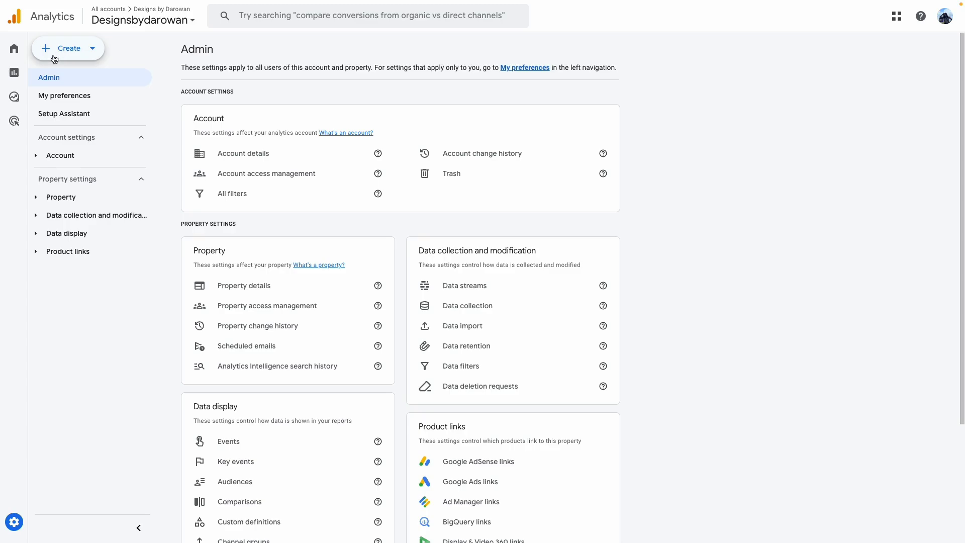
pyautogui.click(55, 50)
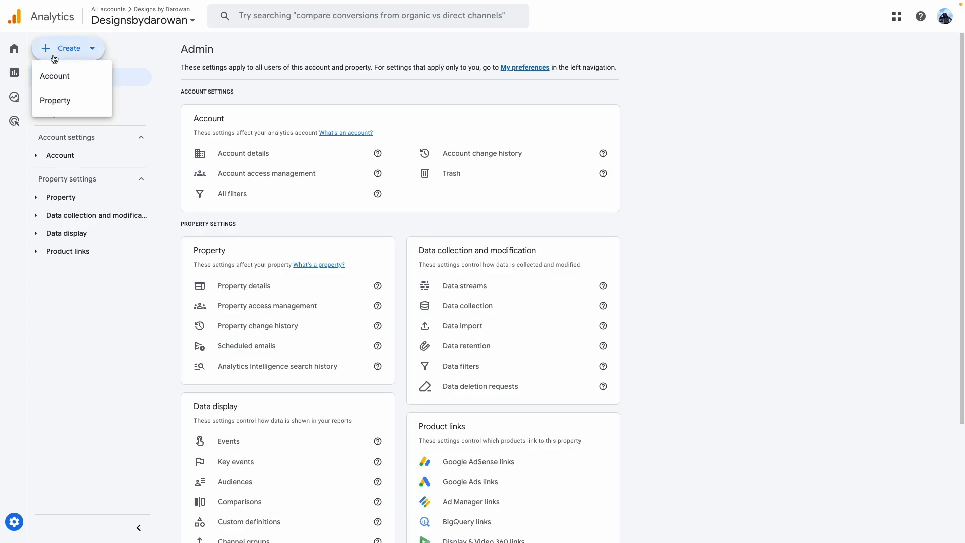
pyautogui.click(52, 103)
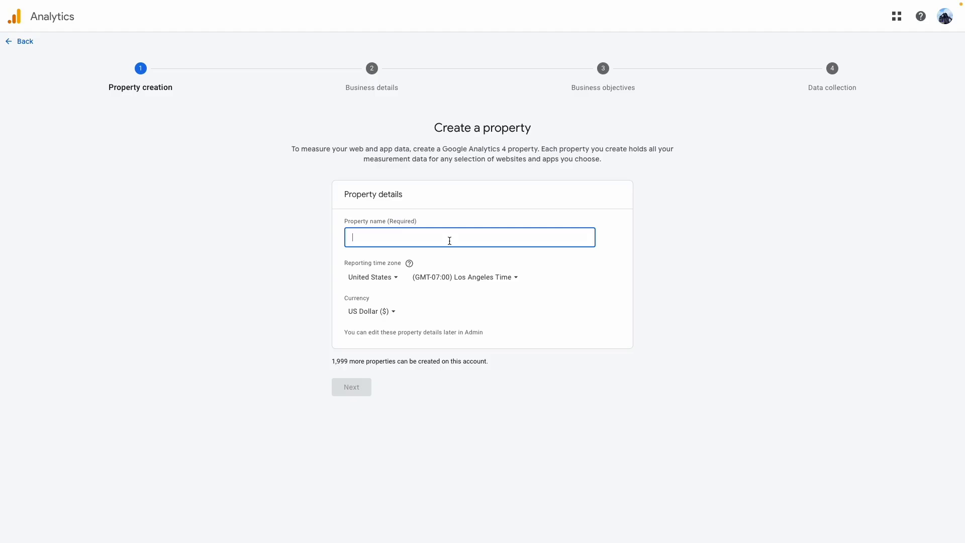
pyautogui.click(351, 386)
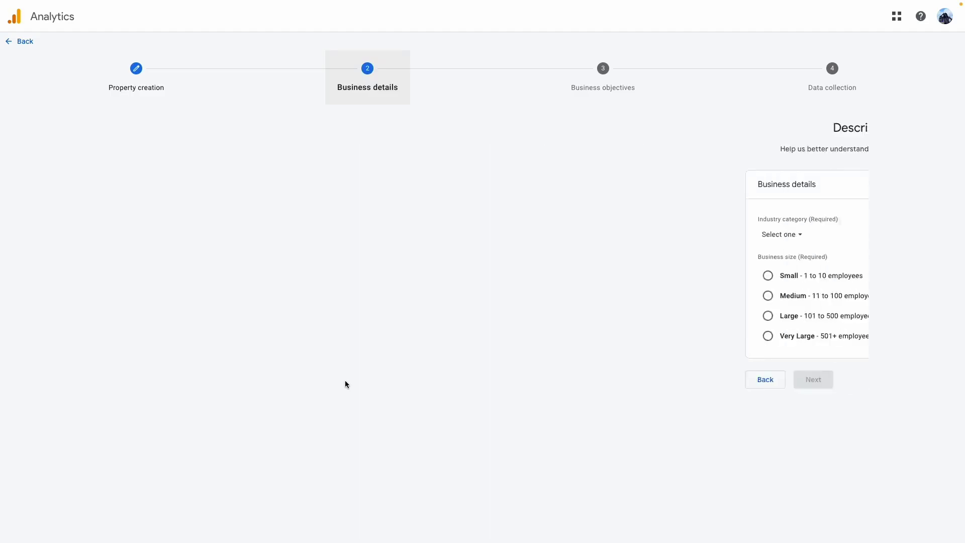
pyautogui.click(367, 234)
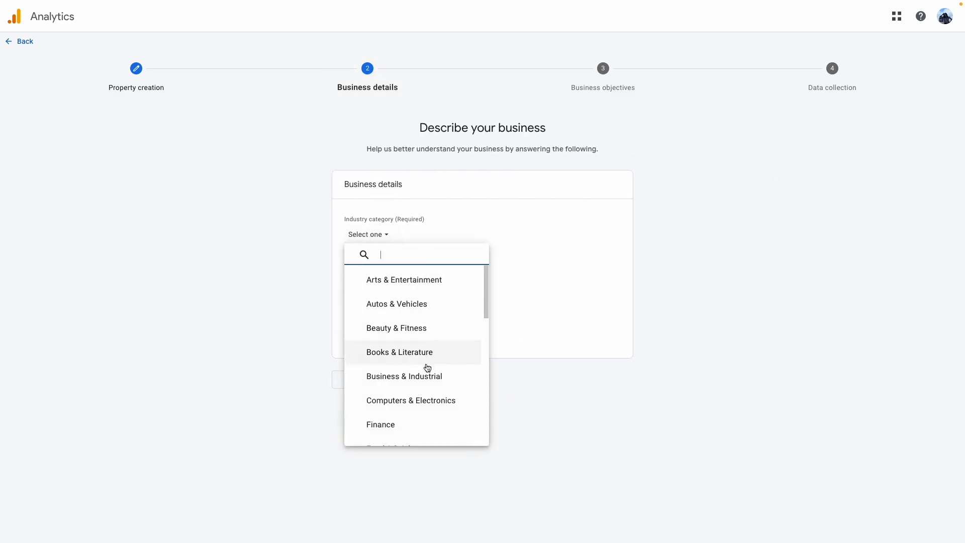
pyautogui.scroll(-5, 427, 368)
pyautogui.click(399, 368)
pyautogui.click(354, 275)
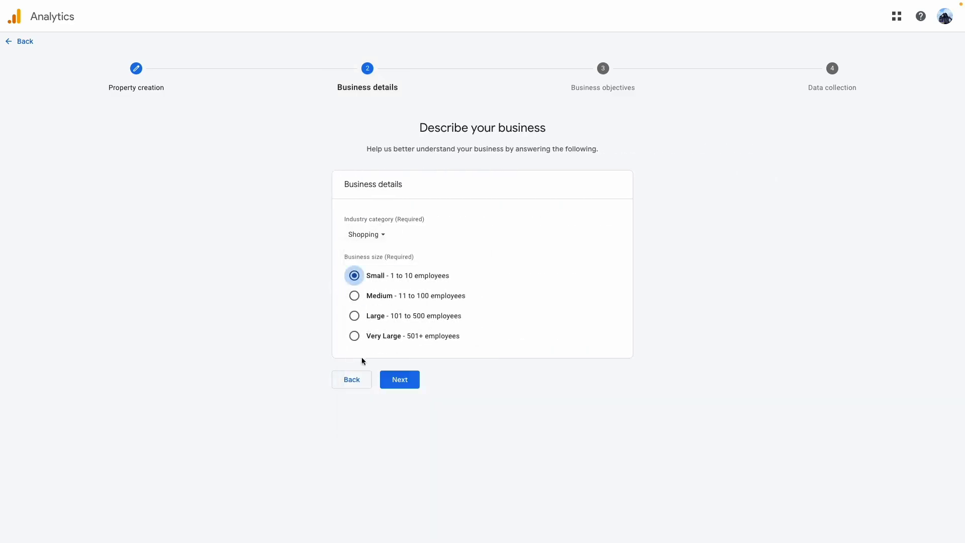
pyautogui.click(400, 379)
pyautogui.click(589, 411)
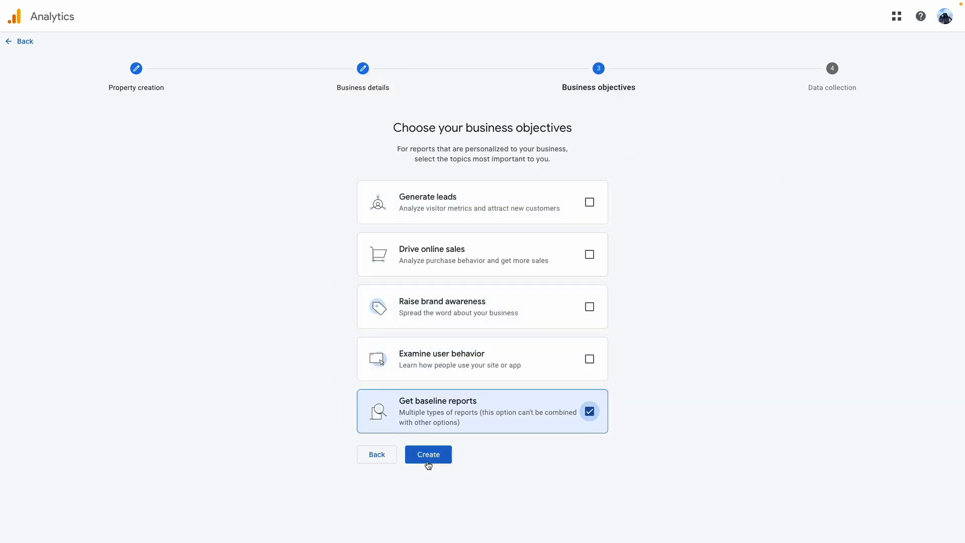
pyautogui.click(428, 463)
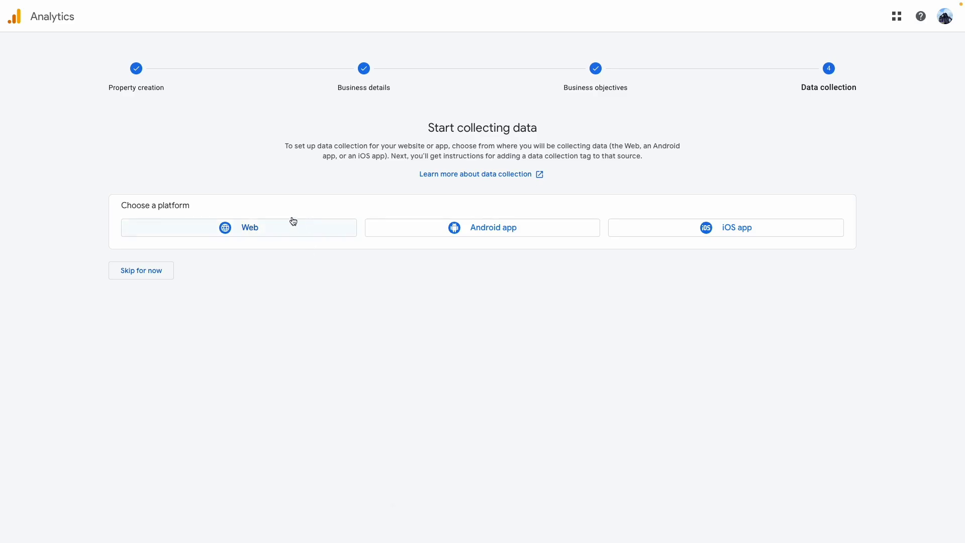
# - Add a web data stream for jpsdigitalpages.com named 'JPS Digital Pages'
pyautogui.click(284, 230)
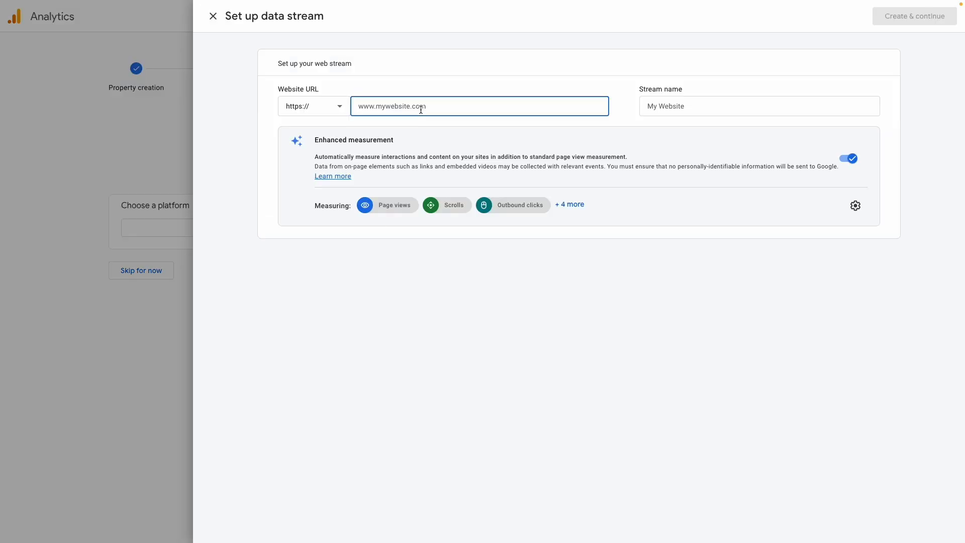
pyautogui.write('jpsdigitalpages.com')
pyautogui.click(682, 111)
pyautogui.write('JPS')
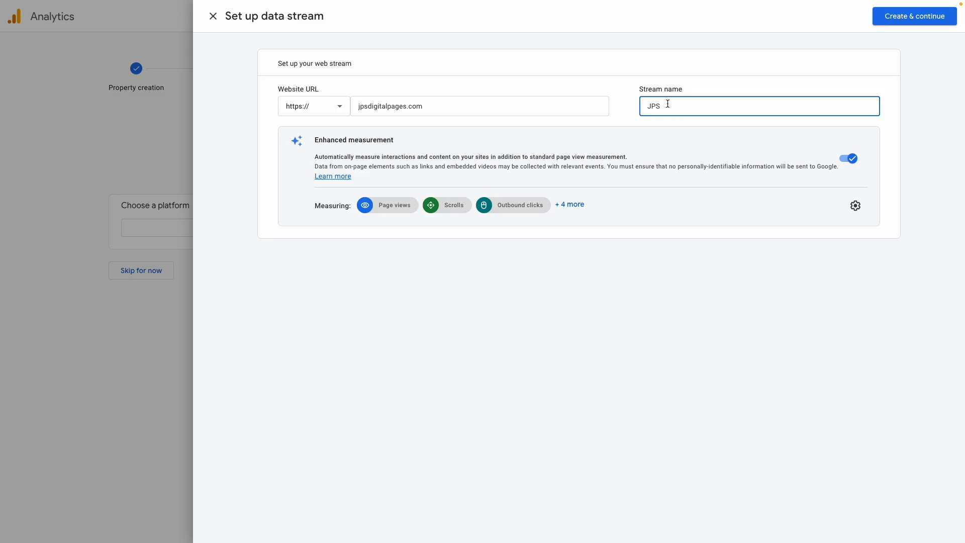
pyautogui.write(' Digital Pages')
pyautogui.click(914, 16)
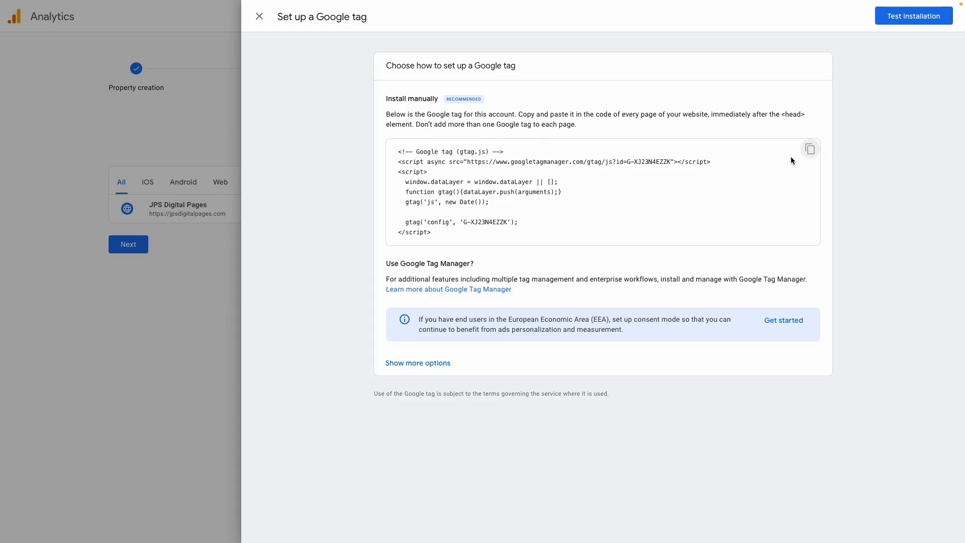
# - Copy the manual-install Google tag code for the JPS Digital Pages stream
pyautogui.click(806, 151)
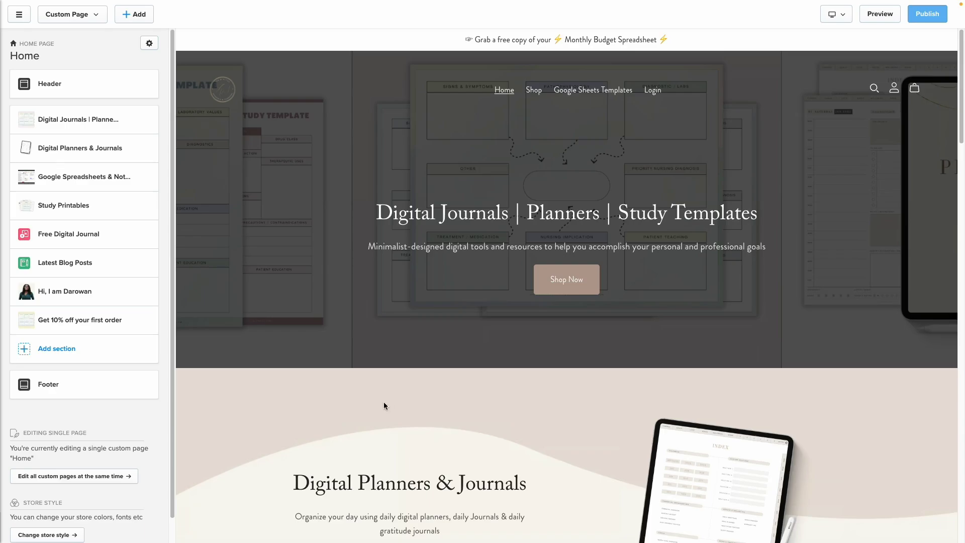
# - Paste the Google tag into Payhip's advanced Header HTML/JS Code Injection, then save and publish
pyautogui.scroll(-2, 116, 332)
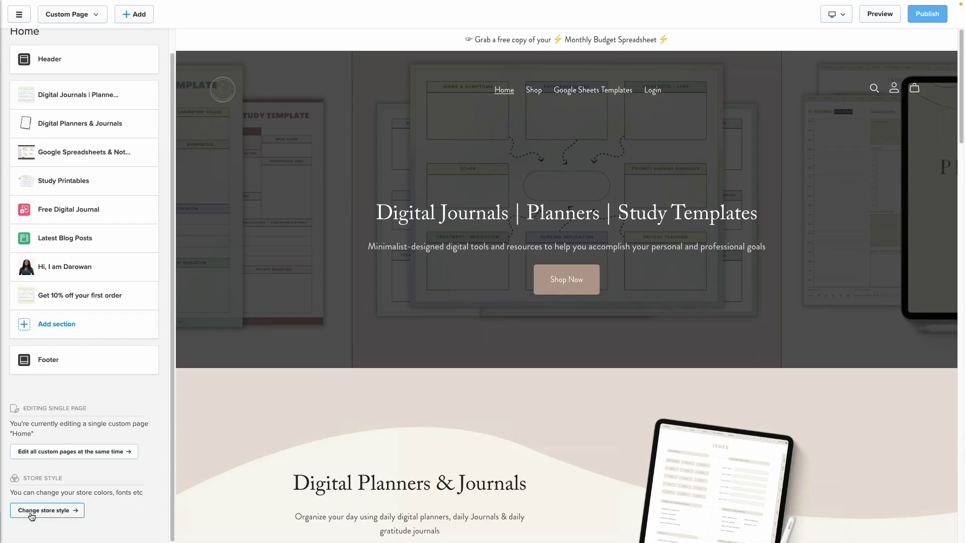
pyautogui.click(49, 516)
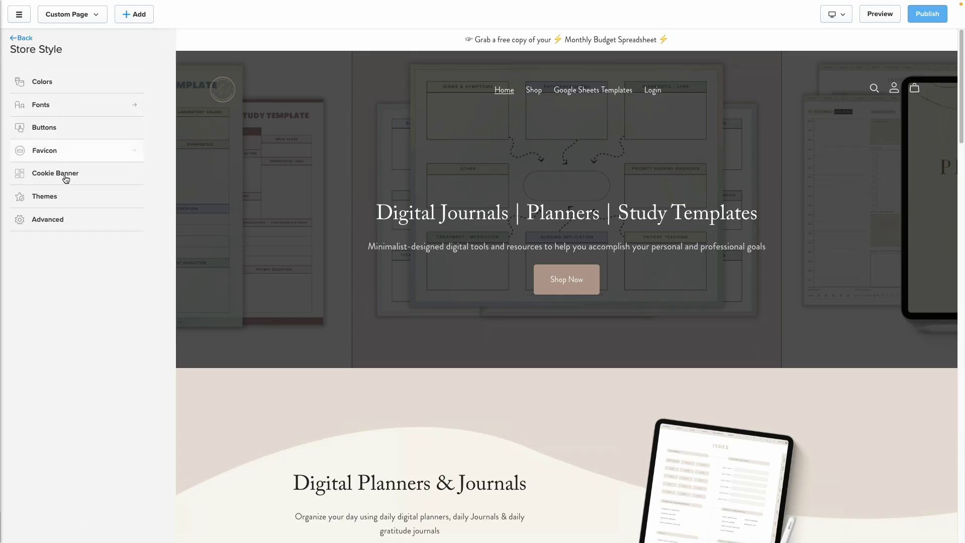
pyautogui.click(60, 229)
pyautogui.scroll(-1, 92, 317)
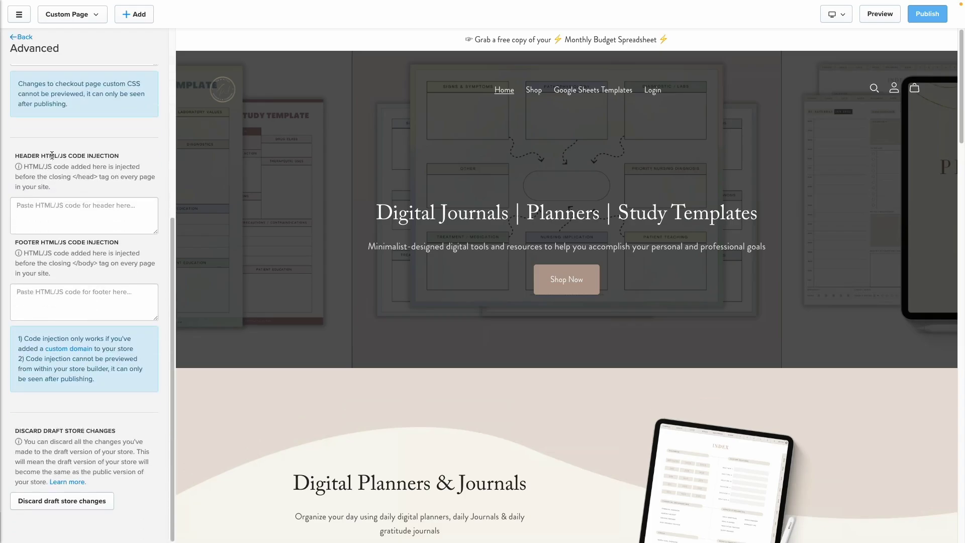
pyautogui.click(87, 221)
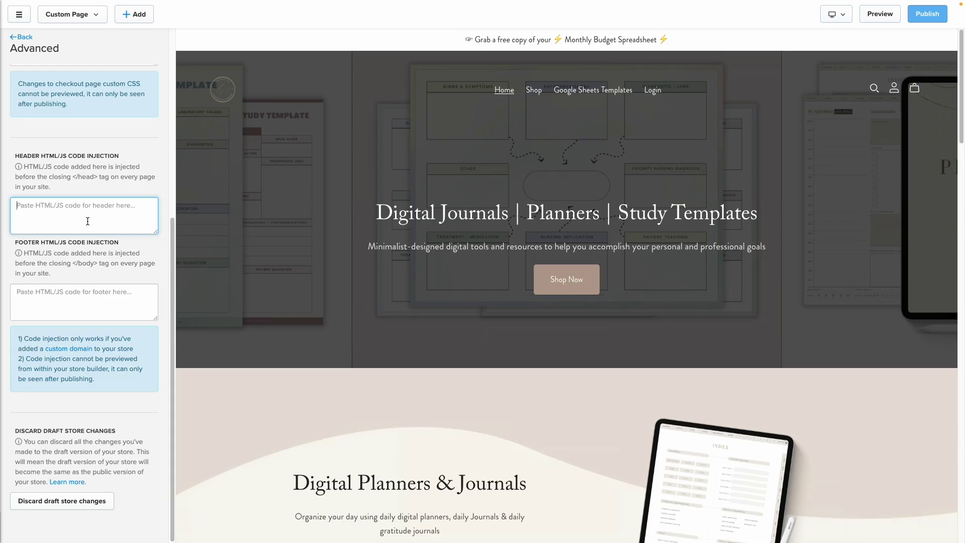
pyautogui.hotkey('ctrl', 'v')
pyautogui.click(128, 38)
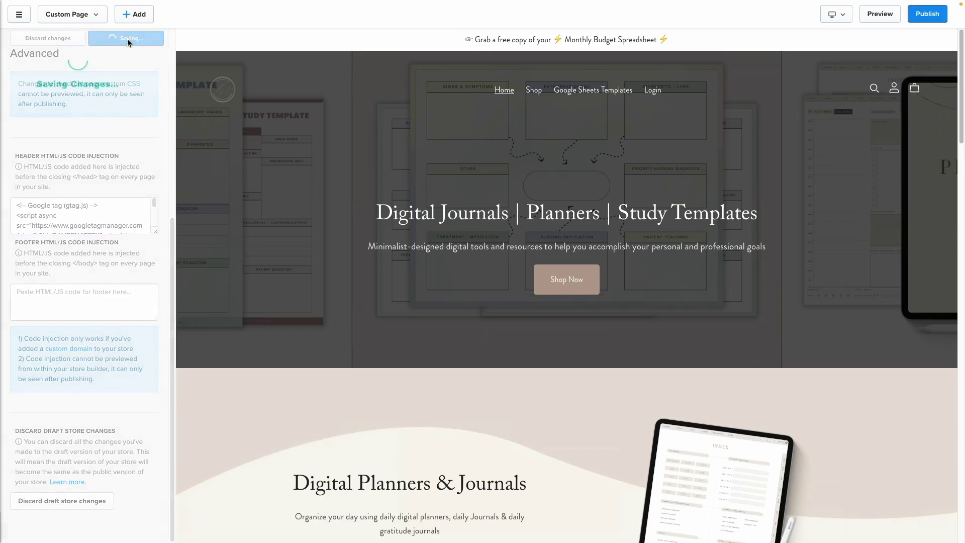
pyautogui.click(934, 13)
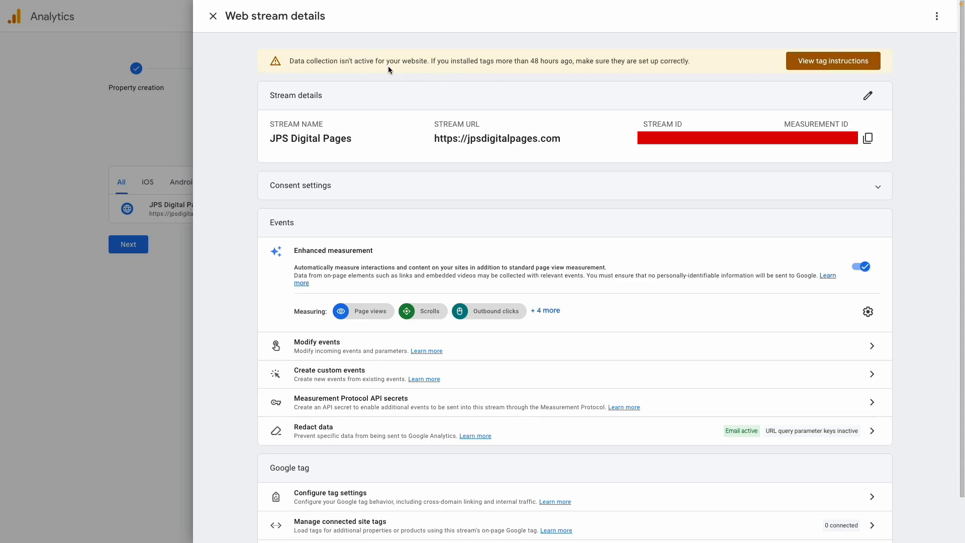
pyautogui.click(839, 68)
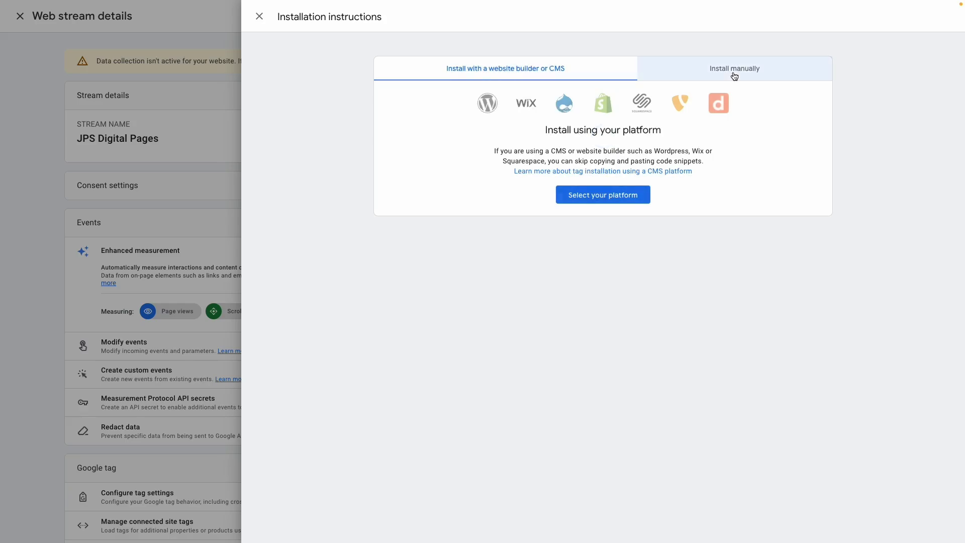
pyautogui.click(733, 72)
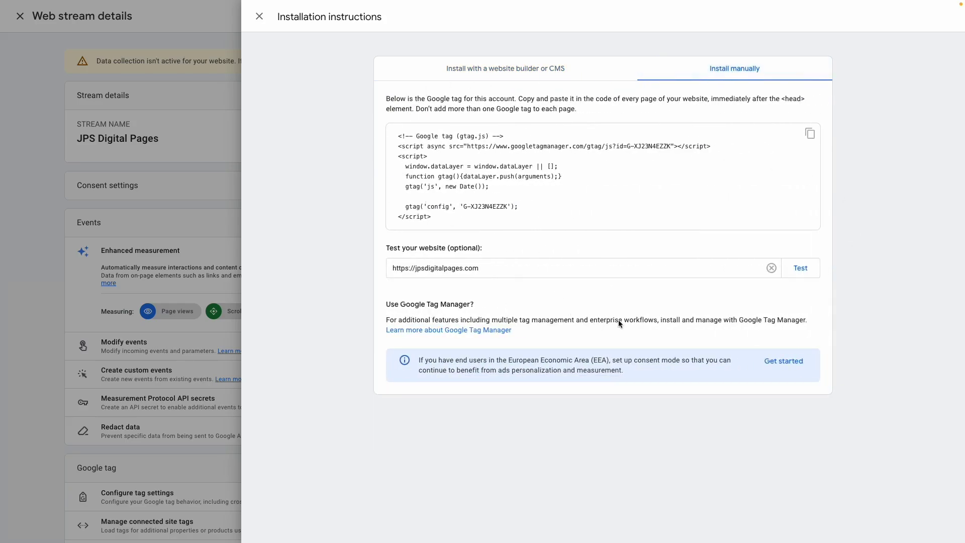
pyautogui.click(476, 69)
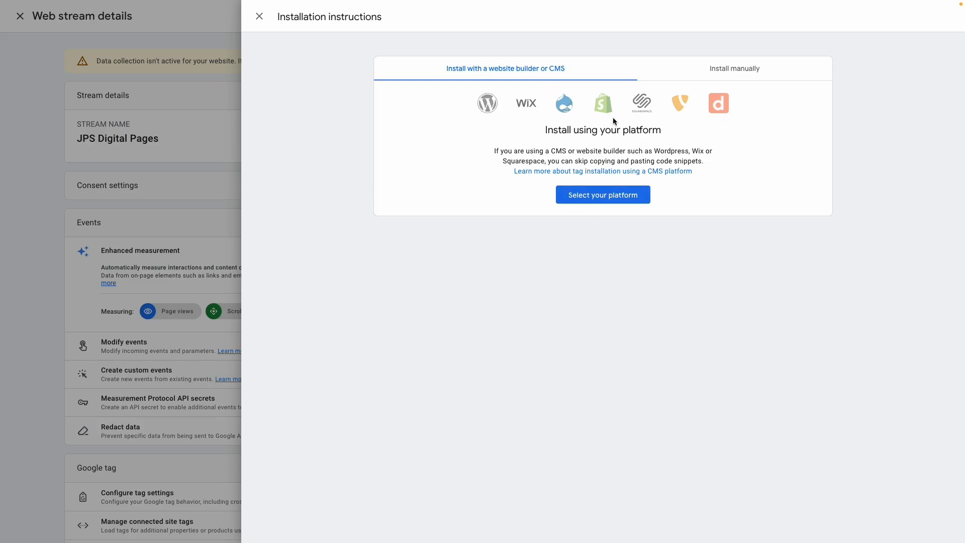
pyautogui.click(646, 193)
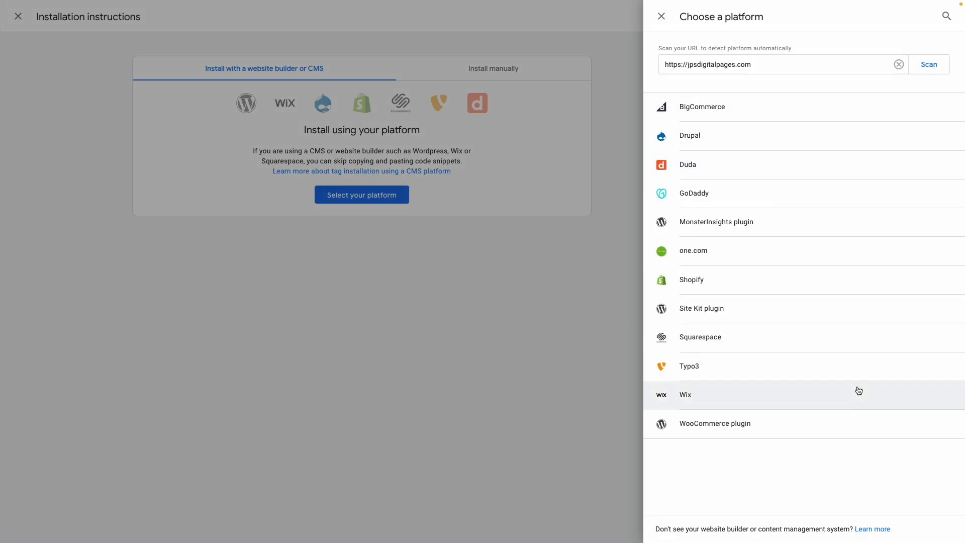
pyautogui.click(457, 68)
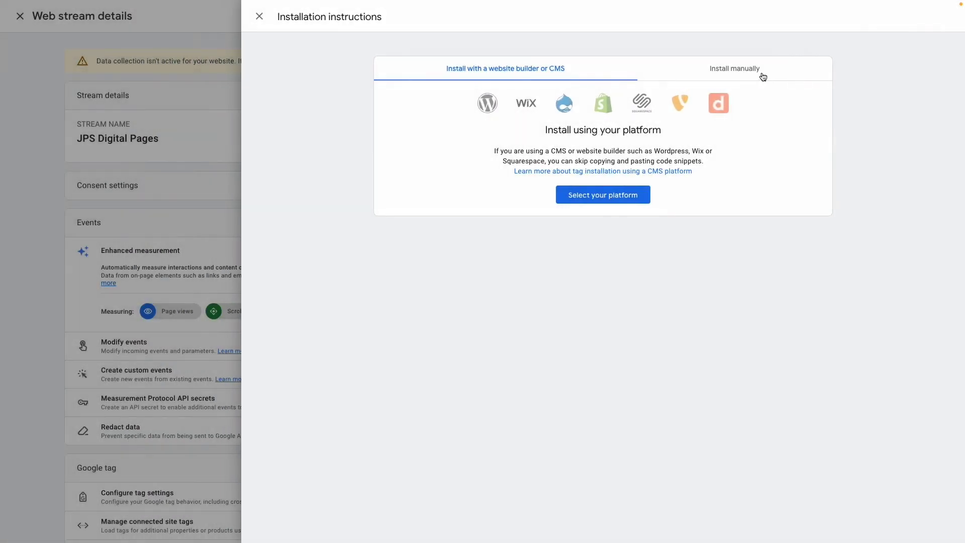
pyautogui.click(753, 72)
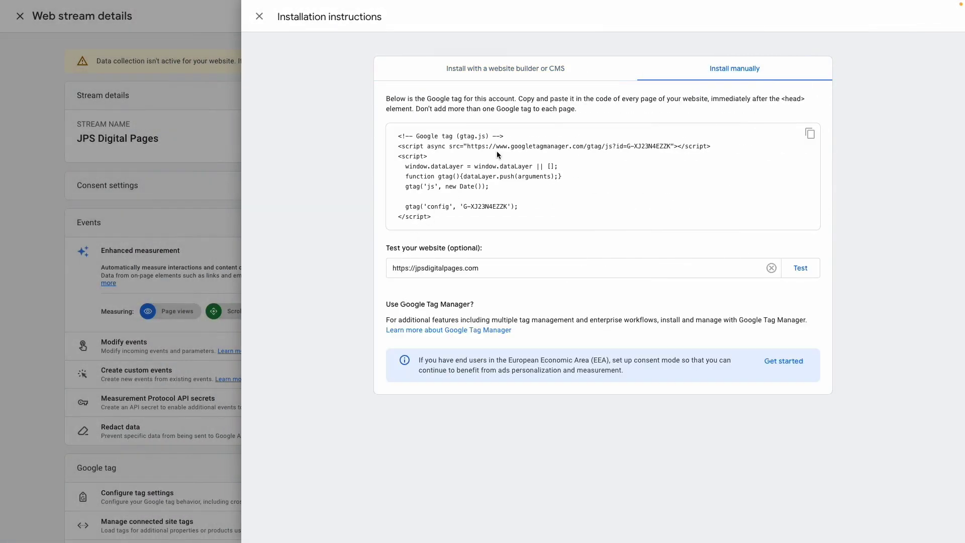
pyautogui.press('Escape')
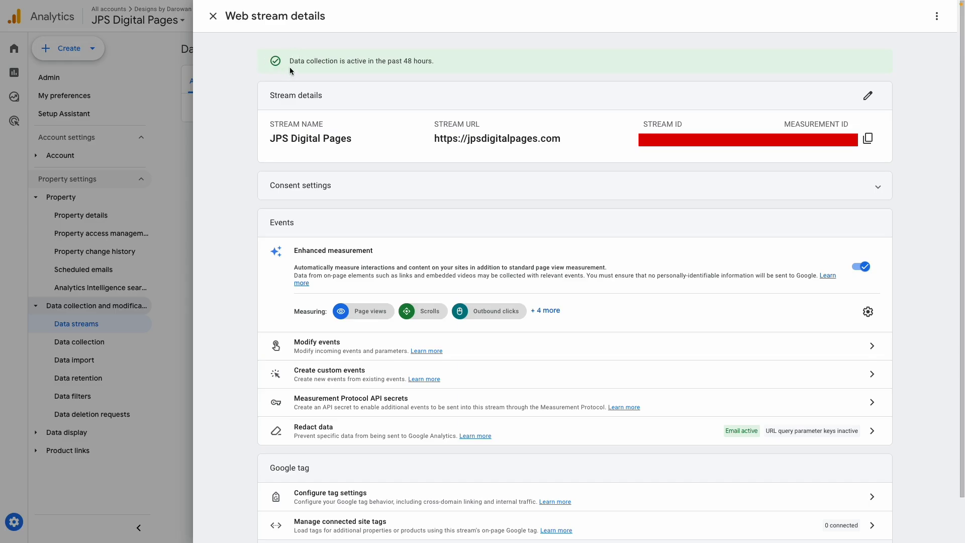
# - Scroll the web stream details to check the Google tag shows 'Data flowing'
pyautogui.scroll(-1, 478, 168)
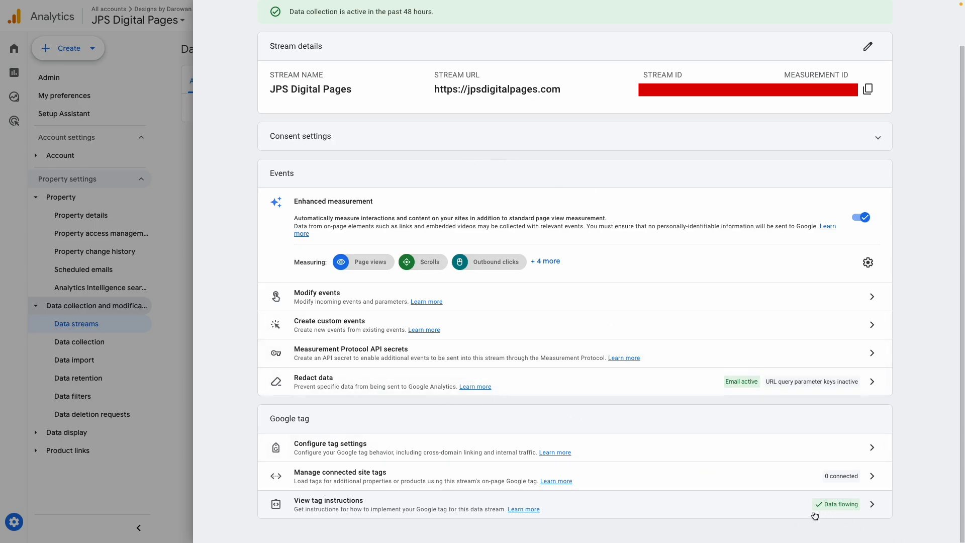
pyautogui.scroll(1, 252, 236)
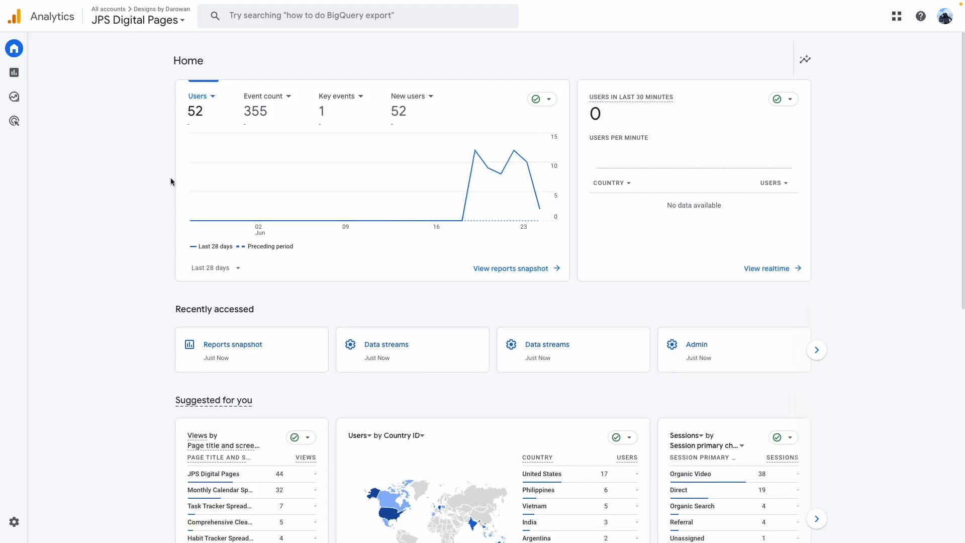
# - Scroll the Home dashboard to review the 52 users, 355 events, country visits and recommendations
pyautogui.scroll(-2, 132, 175)
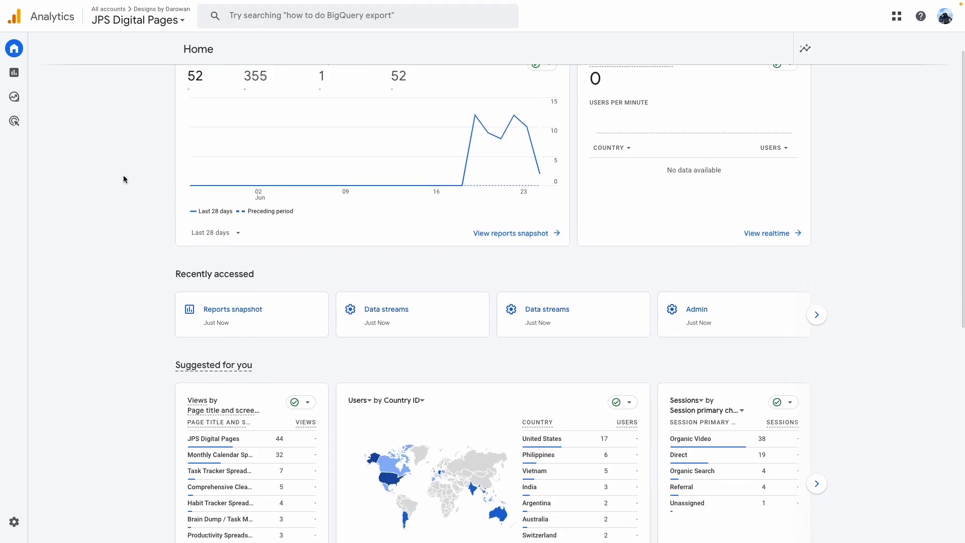
pyautogui.scroll(-6, 124, 179)
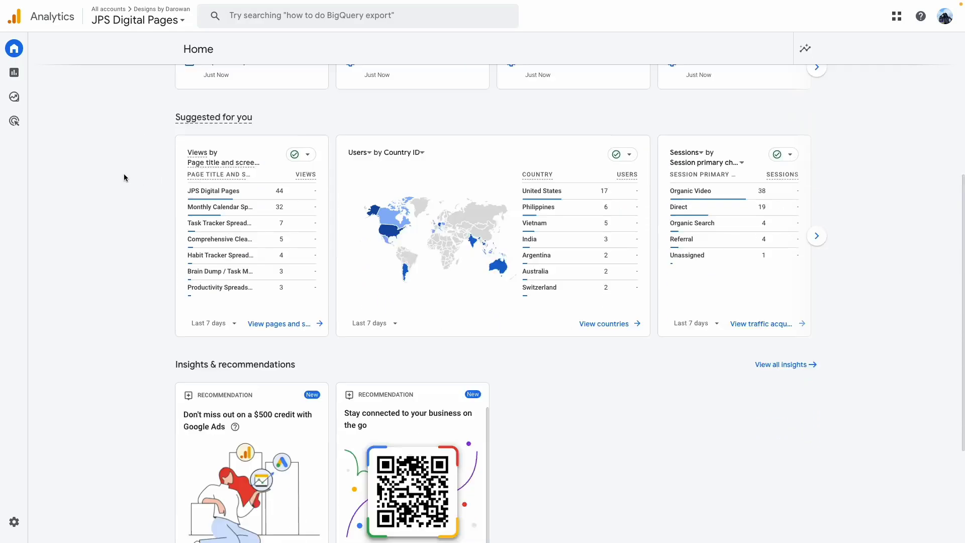
pyautogui.scroll(7, 123, 177)
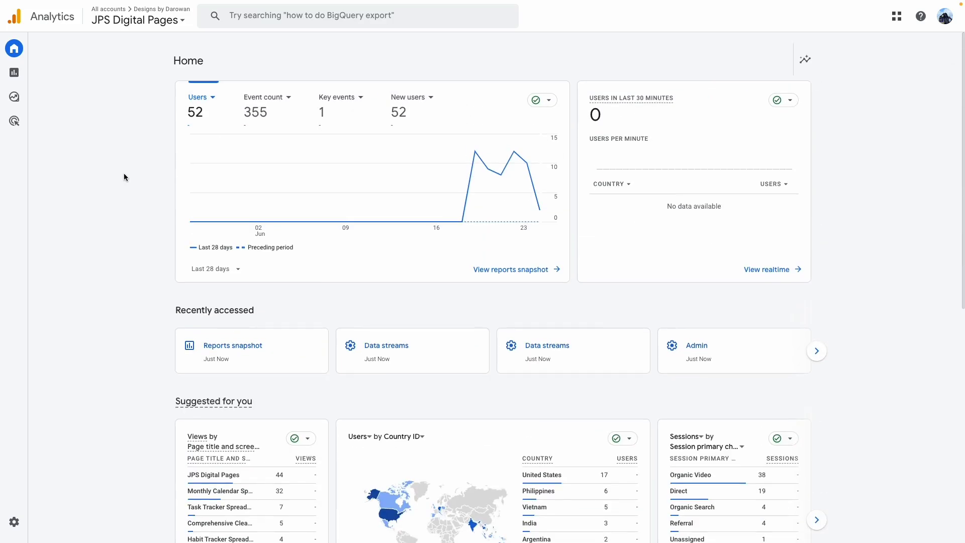
pyautogui.scroll(-8, 123, 174)
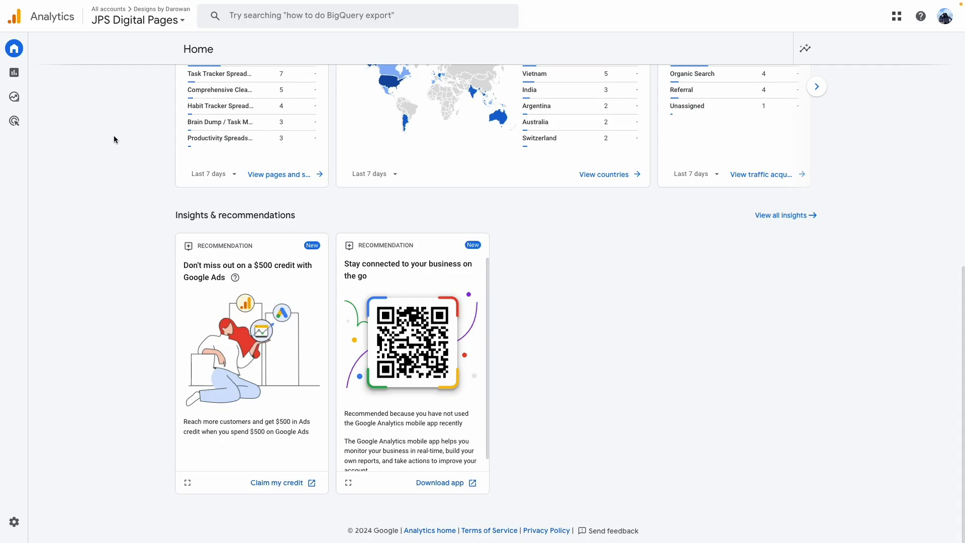